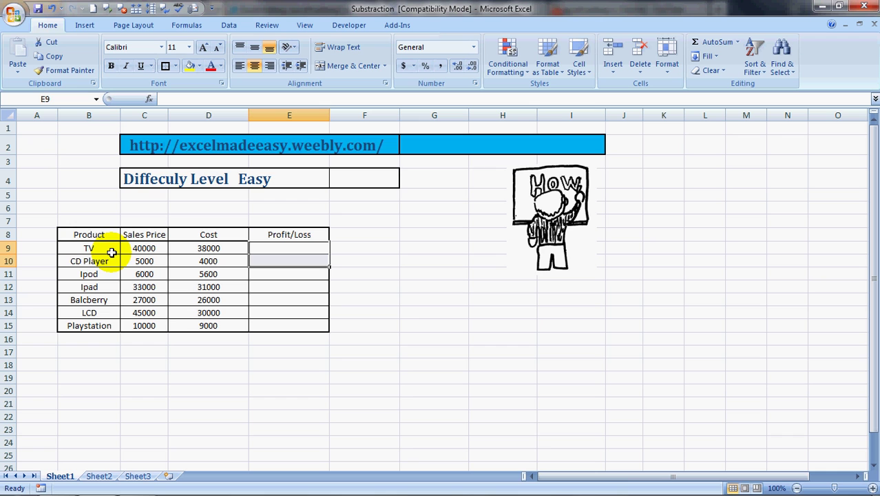
# Enter =C9-D9 in E9 so the TV Profit/Loss shows 2000
pyautogui.press('Down')
pyautogui.press('Down')
pyautogui.press('Down')
pyautogui.press('Down')
pyautogui.press('Down')
pyautogui.press('Down')
pyautogui.press('Down')
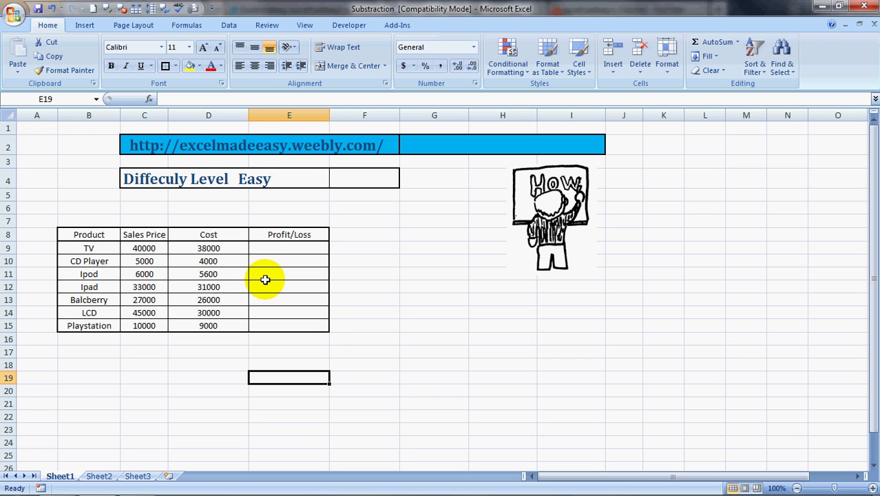
pyautogui.press('Up')
pyautogui.press('Up')
pyautogui.press('Up')
pyautogui.press('Up')
pyautogui.press('Up')
pyautogui.press('Up')
pyautogui.press('Up')
pyautogui.press('Up')
pyautogui.press('Up')
pyautogui.press('Up')
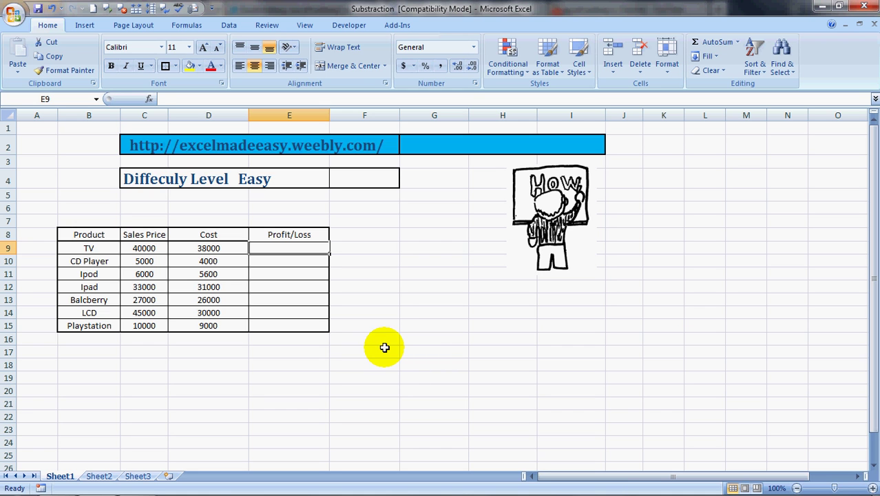
pyautogui.write('=')
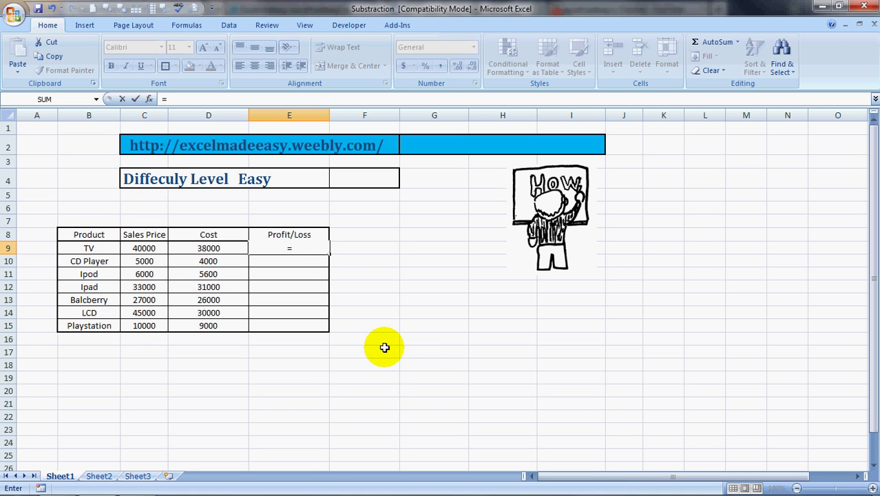
pyautogui.click(148, 250)
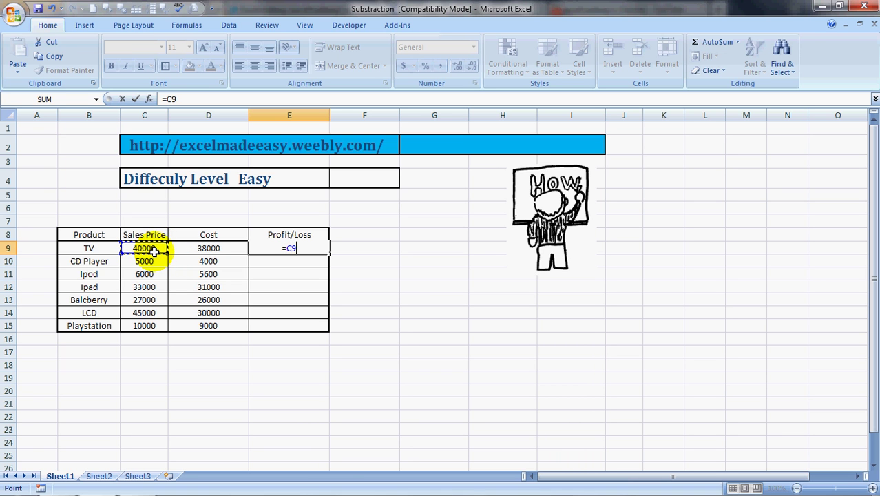
pyautogui.write('-')
pyautogui.click(211, 250)
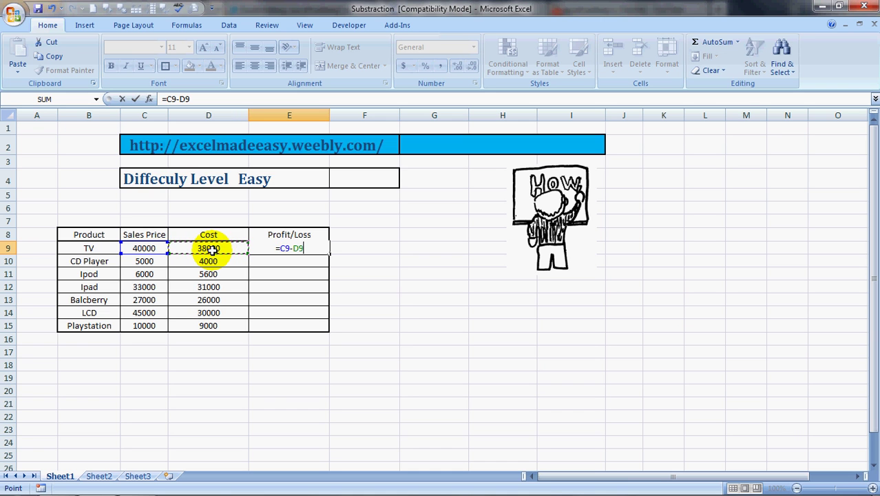
pyautogui.press('Return')
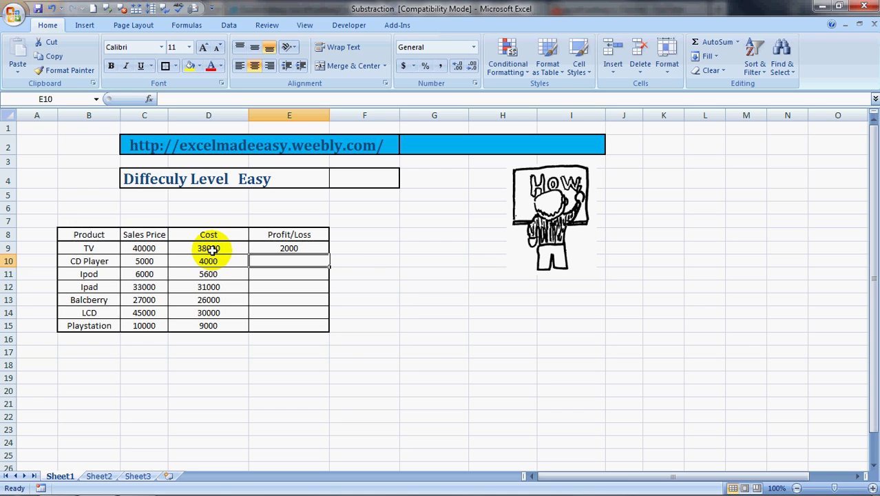
# Enter =C10-D10 in E10 so the CD Player Profit/Loss shows 1000
pyautogui.write('=')
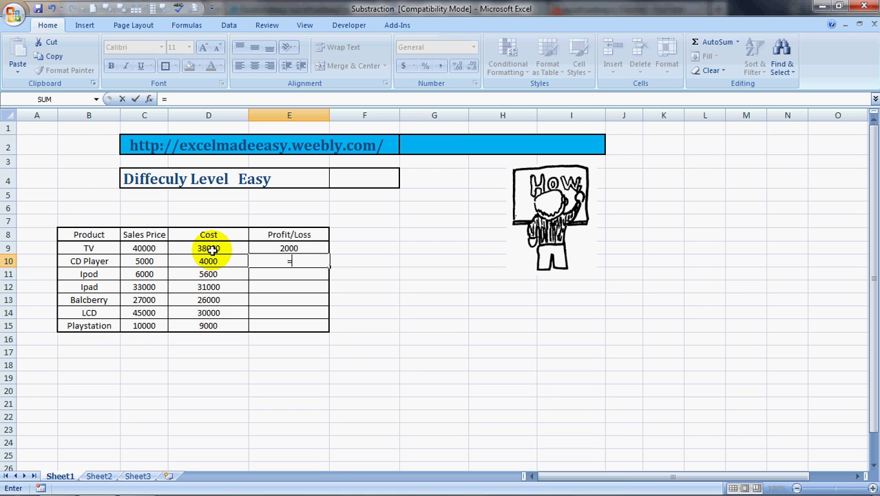
pyautogui.click(148, 263)
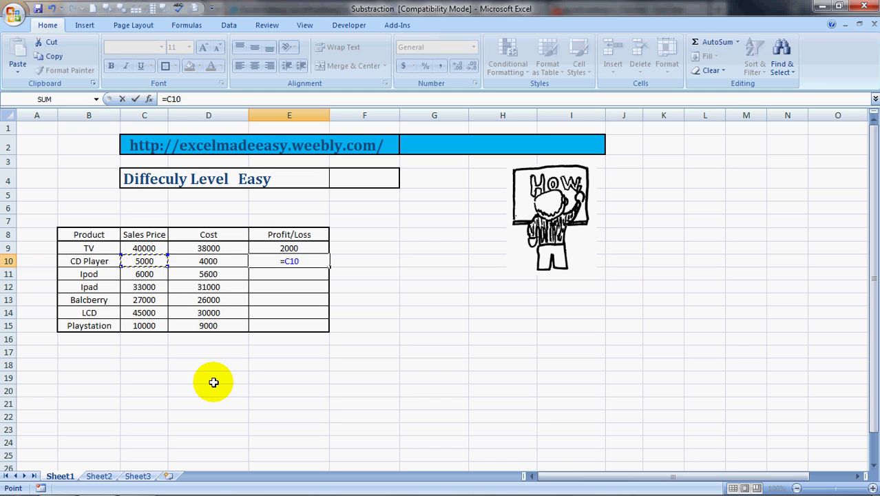
pyautogui.write('-')
pyautogui.click(209, 263)
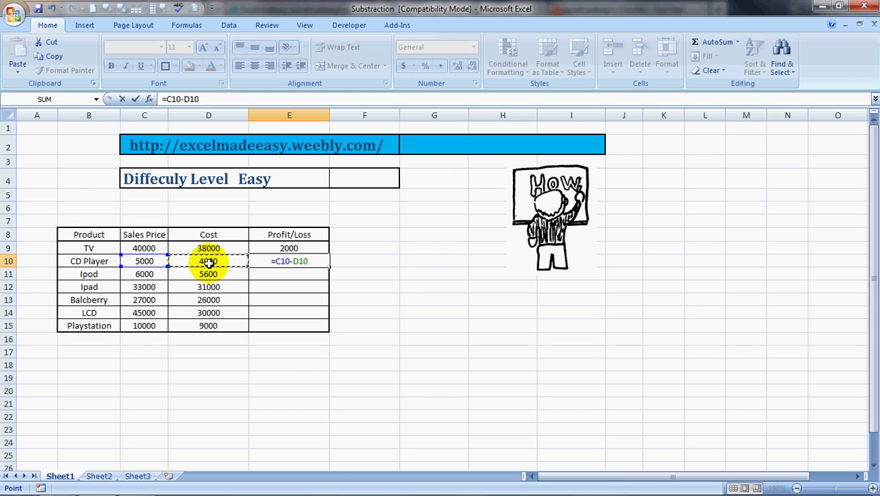
pyautogui.press('Return')
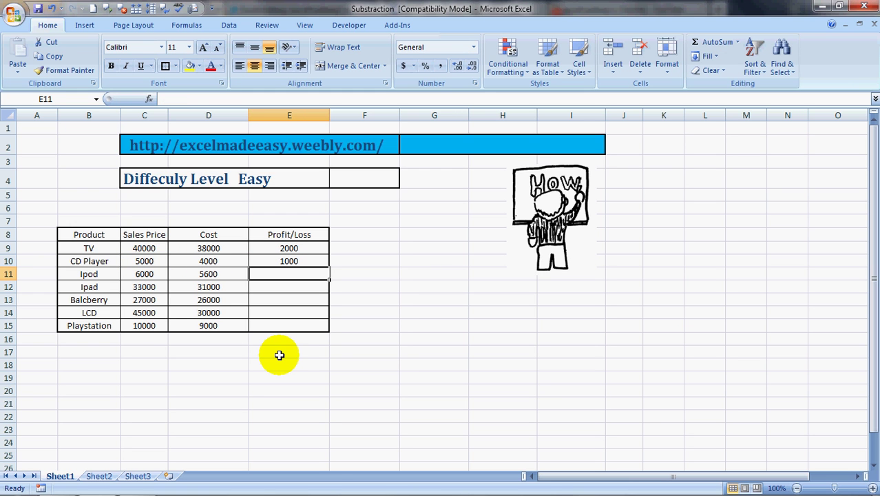
pyautogui.write('=')
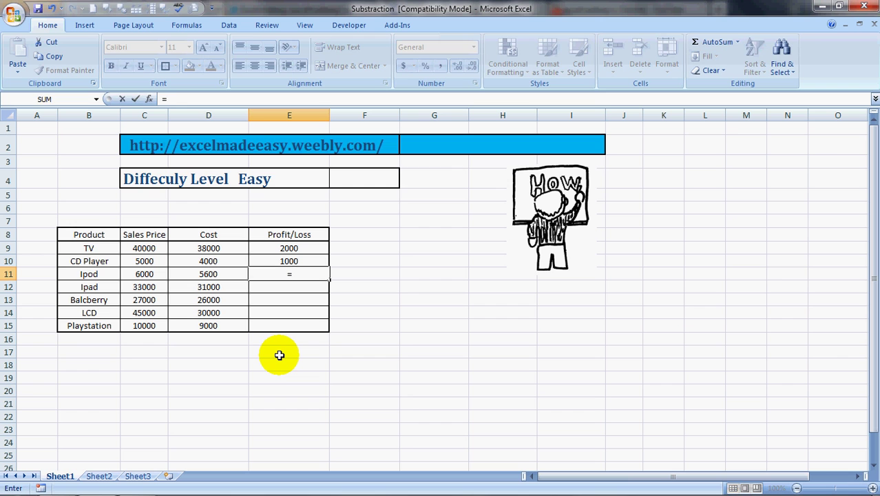
pyautogui.press('Left')
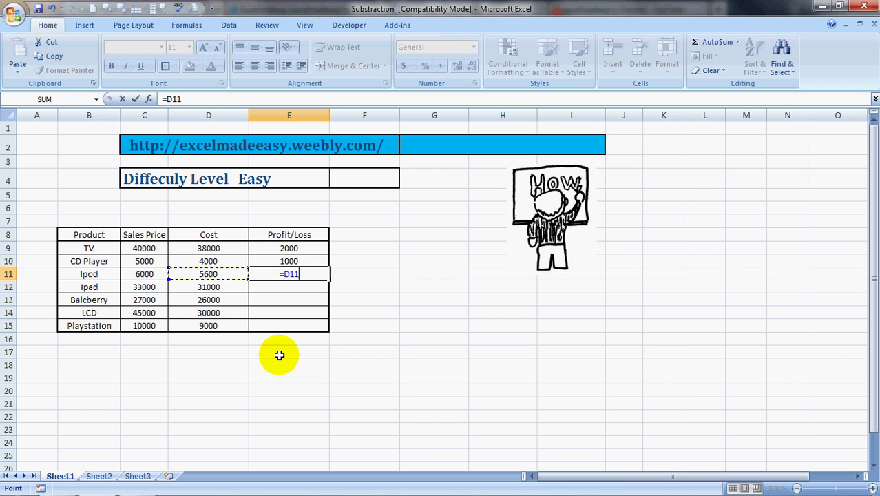
pyautogui.press('Escape')
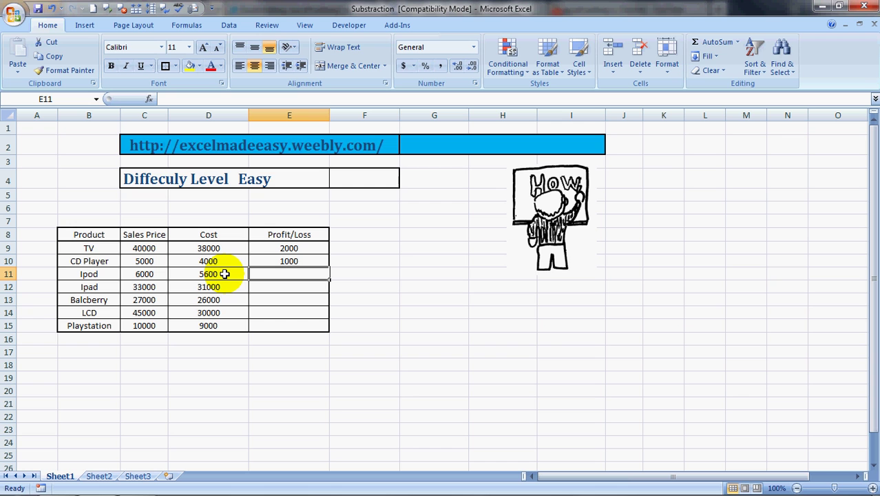
# Enter =C11-D11 in E11 for the Ipod Profit/Loss of 400
pyautogui.write('=')
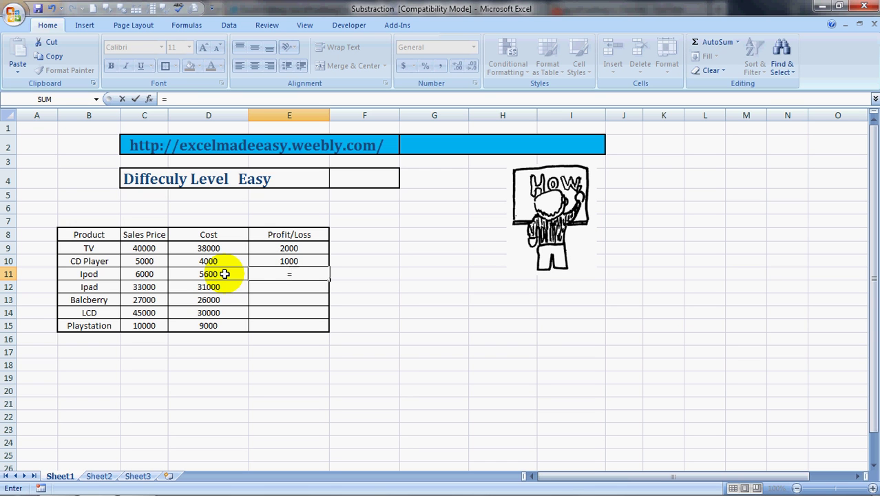
pyautogui.press('Left')
pyautogui.press('Left')
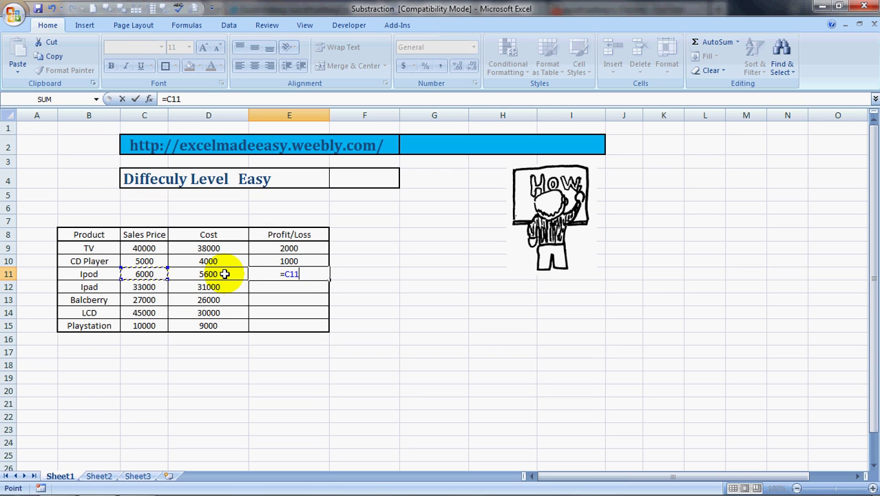
pyautogui.write('-')
pyautogui.press('Left')
pyautogui.press('Return')
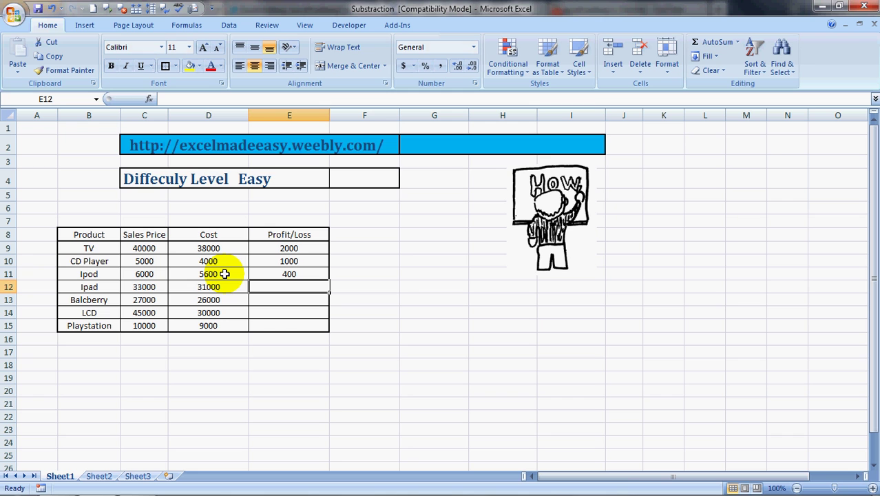
# Clear E11 and re-enter it reversed as =D11-C11, showing -400
pyautogui.press('Up')
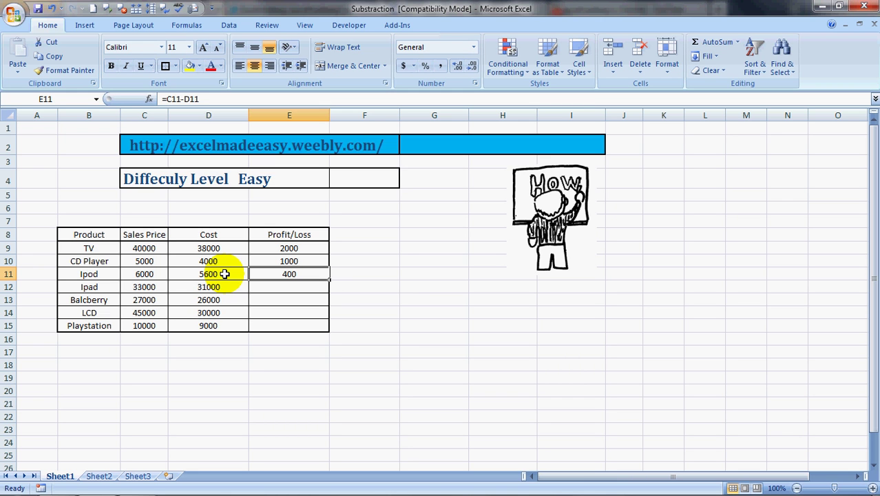
pyautogui.press('Delete')
pyautogui.write('=')
pyautogui.press('Left')
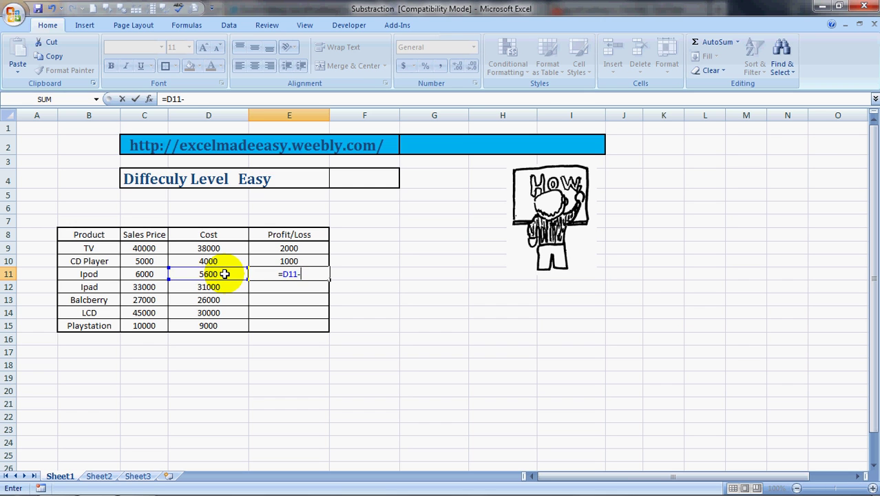
pyautogui.write('-')
pyautogui.press('Left')
pyautogui.press('Left')
pyautogui.press('Return')
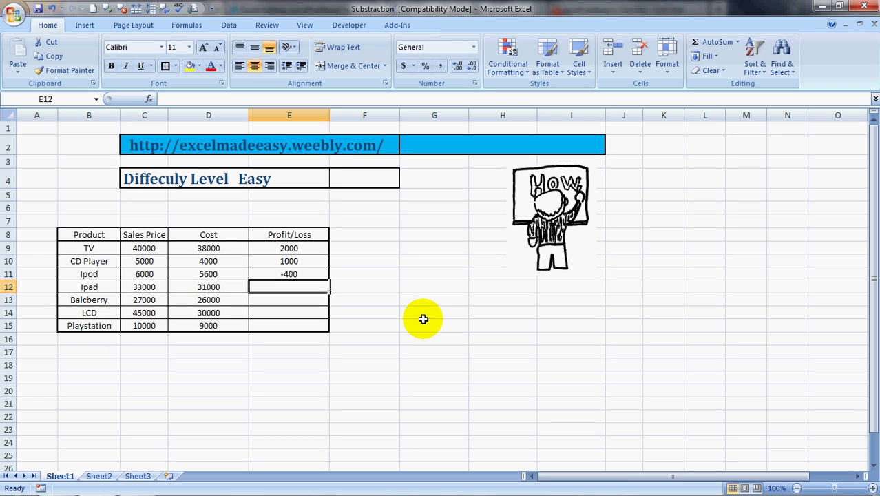
pyautogui.press('Up')
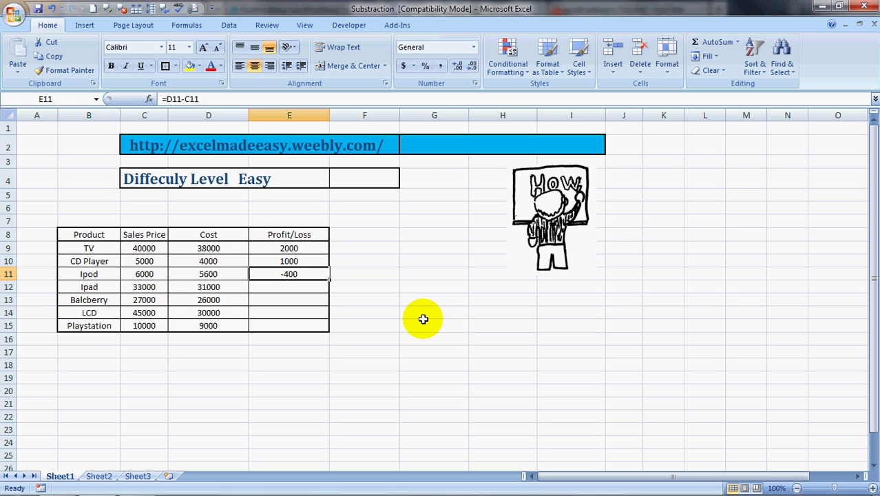
# Clear the -400 Ipod result and cancel a stray copy of empty cell G15
pyautogui.press('Delete')
pyautogui.press('Up')
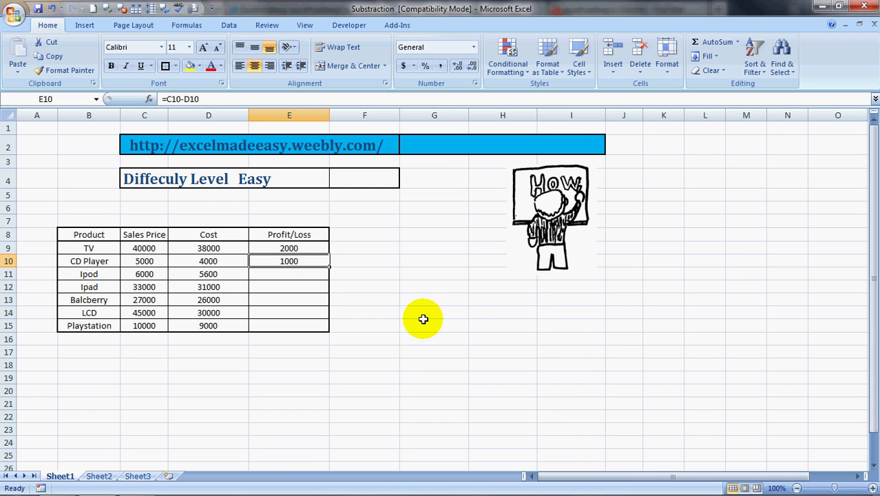
pyautogui.rightClick(423, 319)
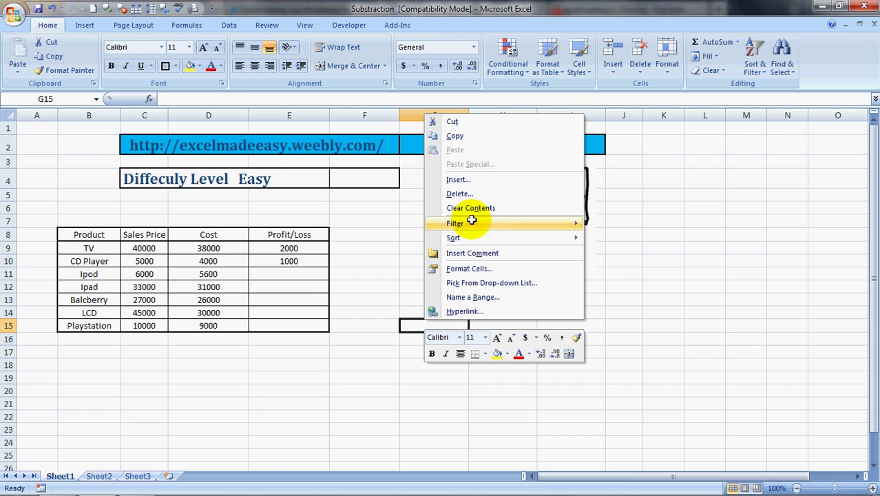
pyautogui.click(455, 136)
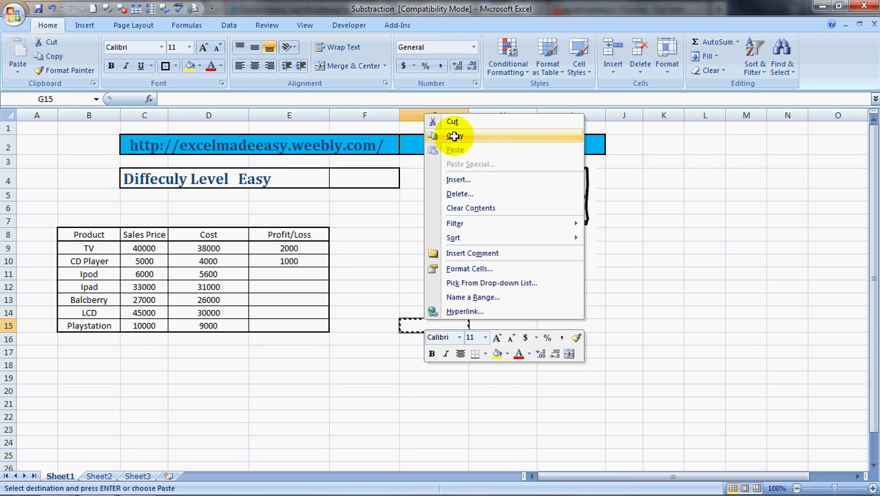
pyautogui.click(302, 276)
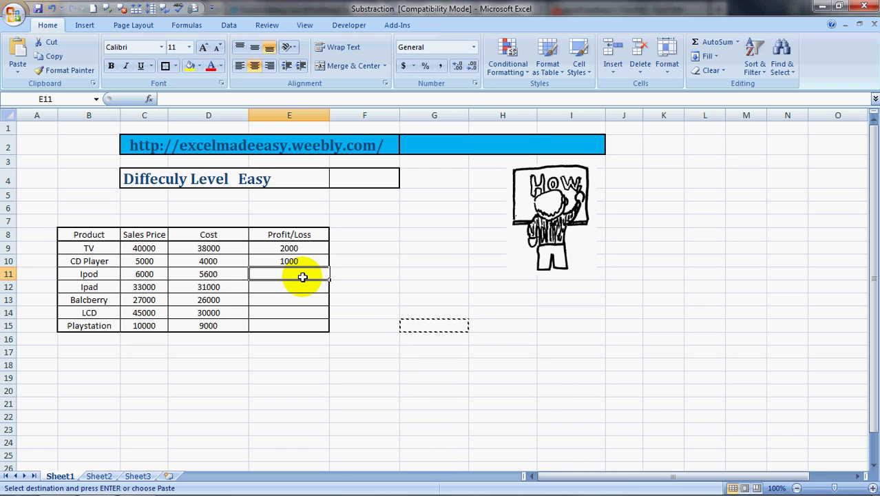
pyautogui.press('Escape')
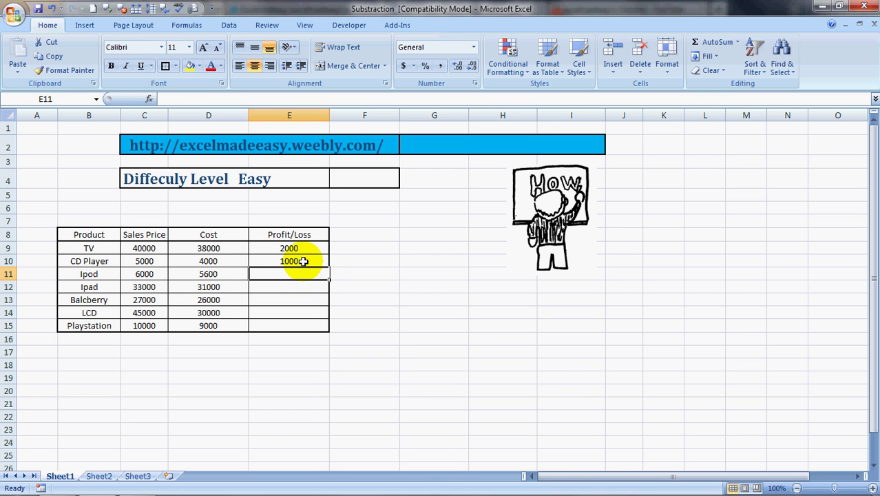
# Copy the CD Player formula from E10 and paste it into E11:E15
pyautogui.click(303, 262)
pyautogui.rightClick(303, 262)
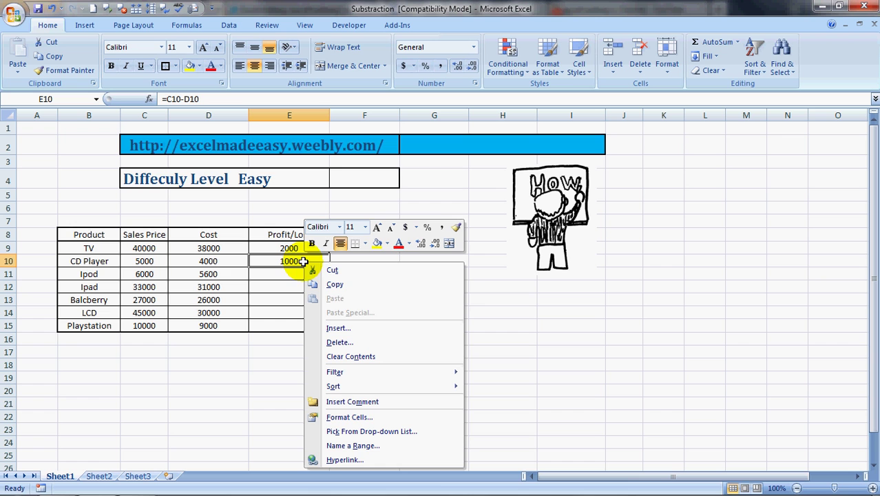
pyautogui.click(340, 285)
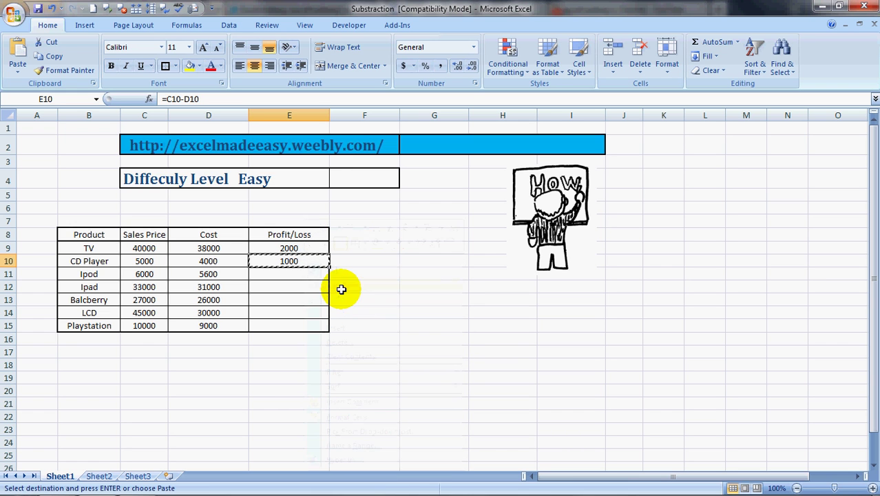
pyautogui.click(310, 277)
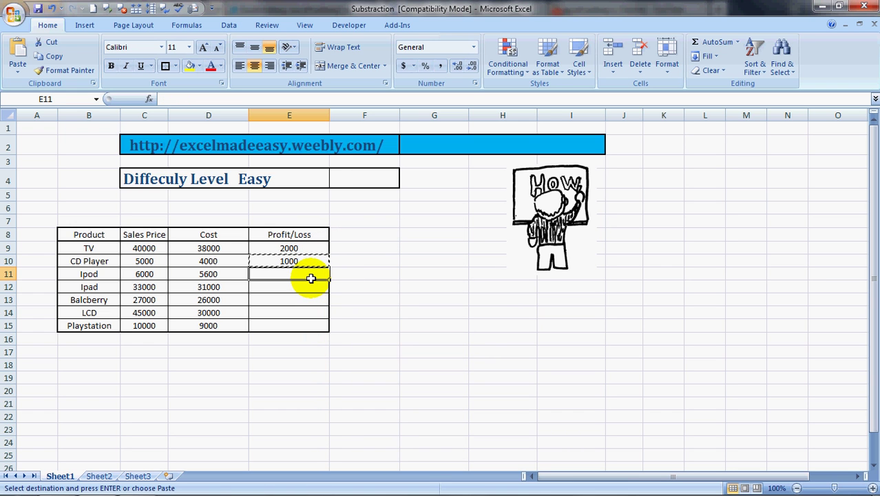
pyautogui.hotkey('shift', 'Down')
pyautogui.hotkey('shift', 'Down')
pyautogui.hotkey('shift', 'Down')
pyautogui.hotkey('shift', 'Down')
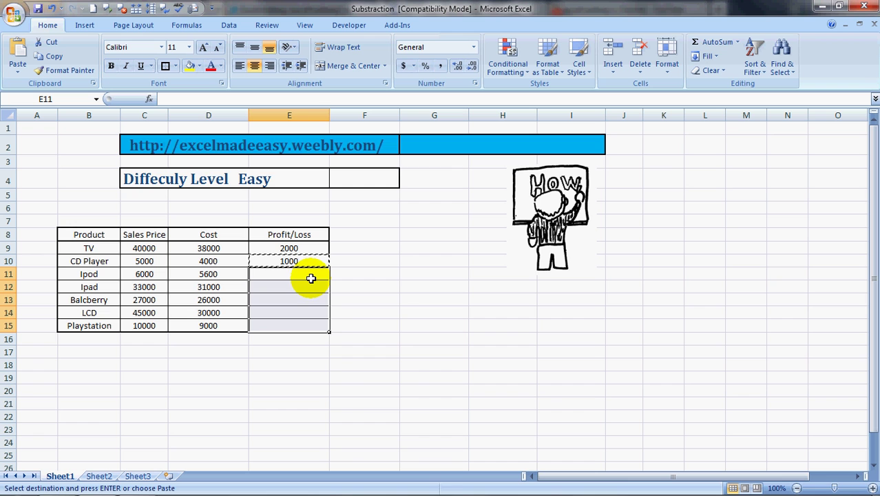
pyautogui.rightClick(311, 277)
pyautogui.click(362, 316)
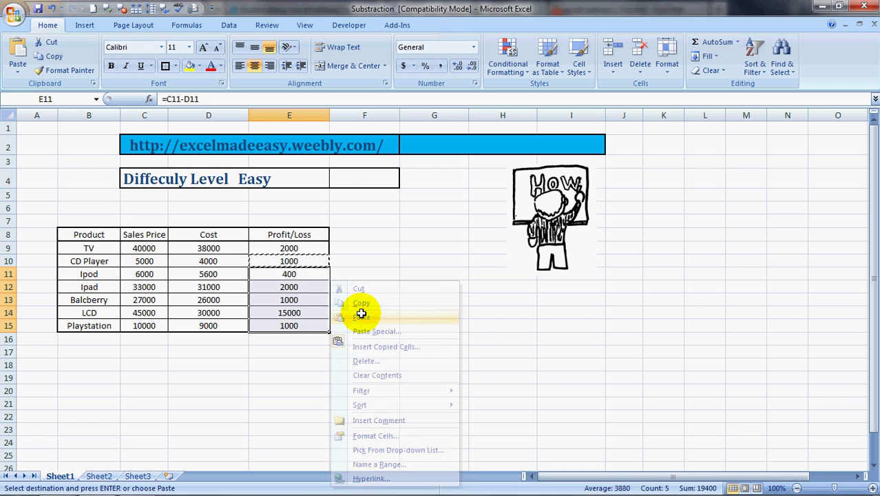
pyautogui.click(335, 376)
pyautogui.press('Escape')
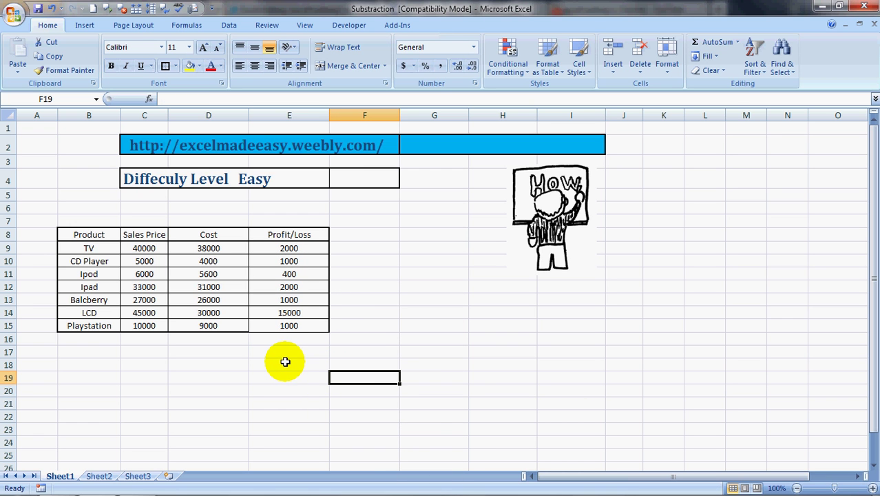
# Check the filled Profit/Loss values against the Ipad and Playstation cost and sales prices
pyautogui.press('Up')
pyautogui.press('Up')
pyautogui.press('Up')
pyautogui.press('Left')
pyautogui.press('Left')
pyautogui.press('Down')
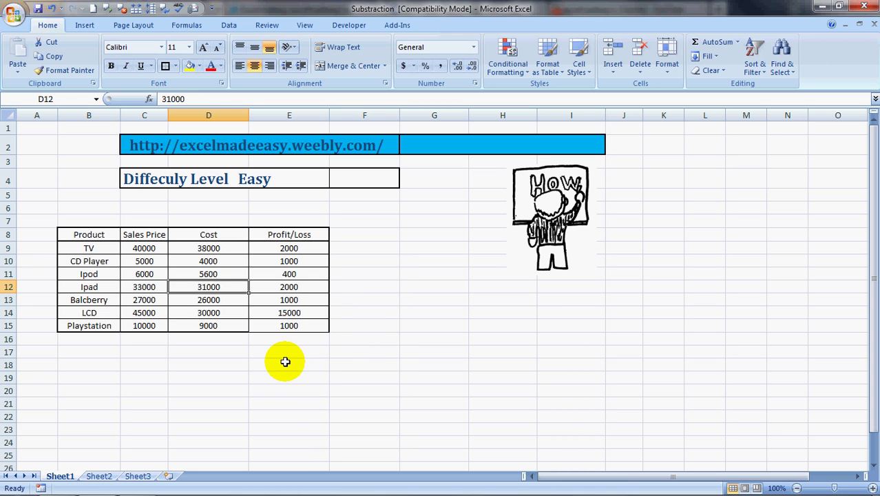
pyautogui.press('Down')
pyautogui.press('Down')
pyautogui.press('Down')
pyautogui.press('Down')
pyautogui.press('Left')
pyautogui.press('Up')
pyautogui.press('Up')
pyautogui.press('Up')
pyautogui.press('Up')
pyautogui.press('Up')
pyautogui.press('Up')
pyautogui.press('Down')
pyautogui.press('Down')
pyautogui.press('Down')
pyautogui.press('Down')
pyautogui.press('Down')
pyautogui.press('Down')
pyautogui.press('Down')
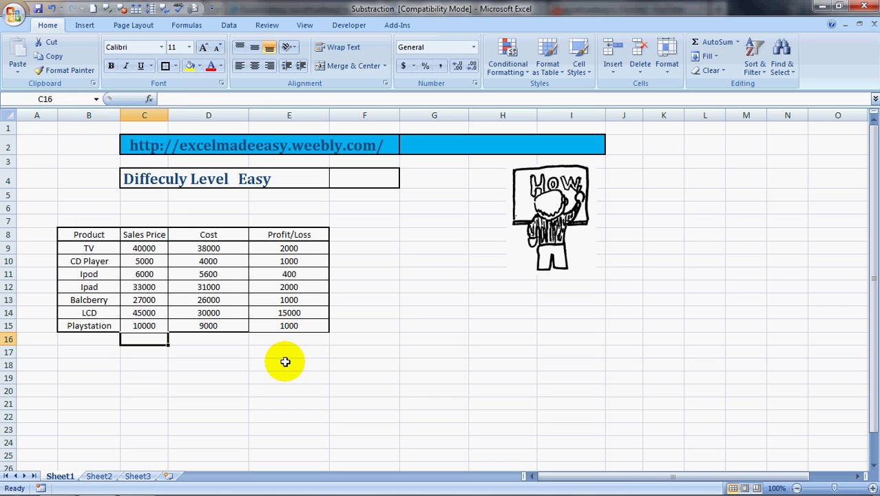
pyautogui.press('Up')
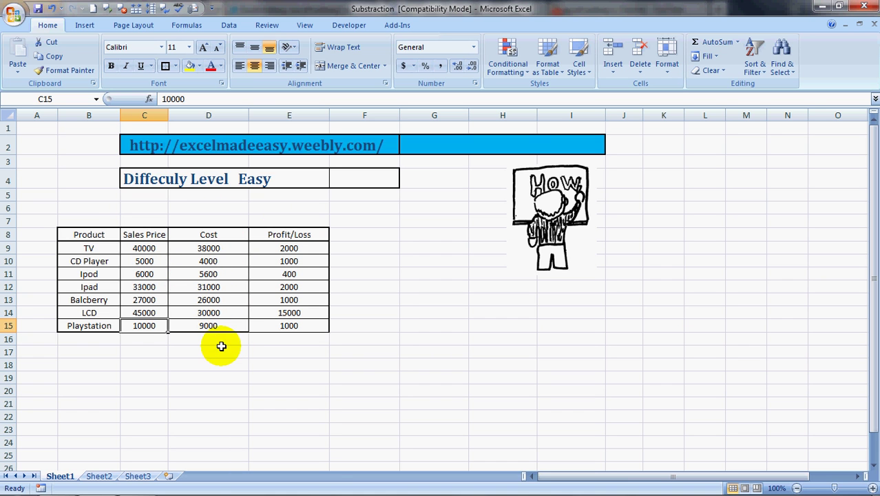
# In E17, enter =SUM(C9:C15)-SUM(D9:D15) to get a total profit of 22400
pyautogui.click(291, 350)
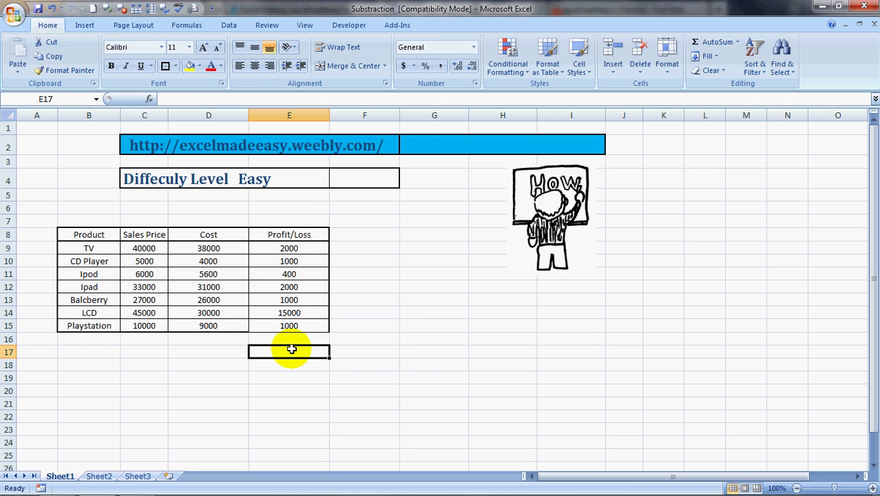
pyautogui.write('=')
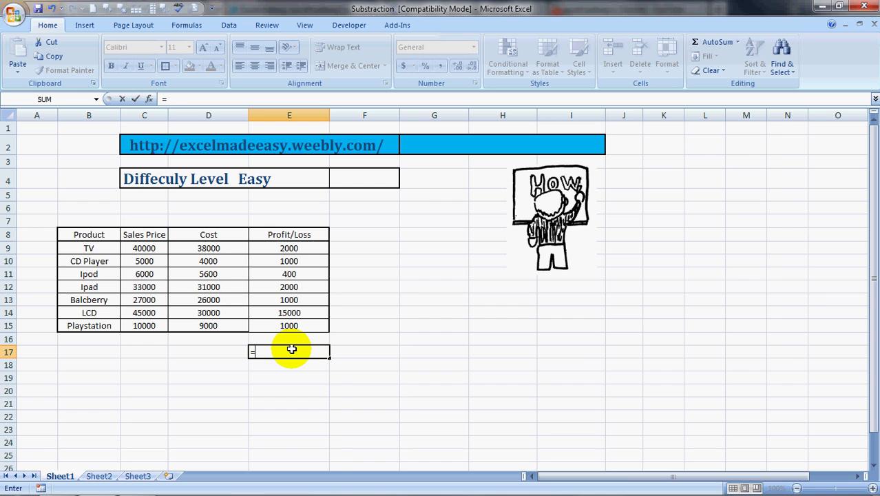
pyautogui.write('SUM(')
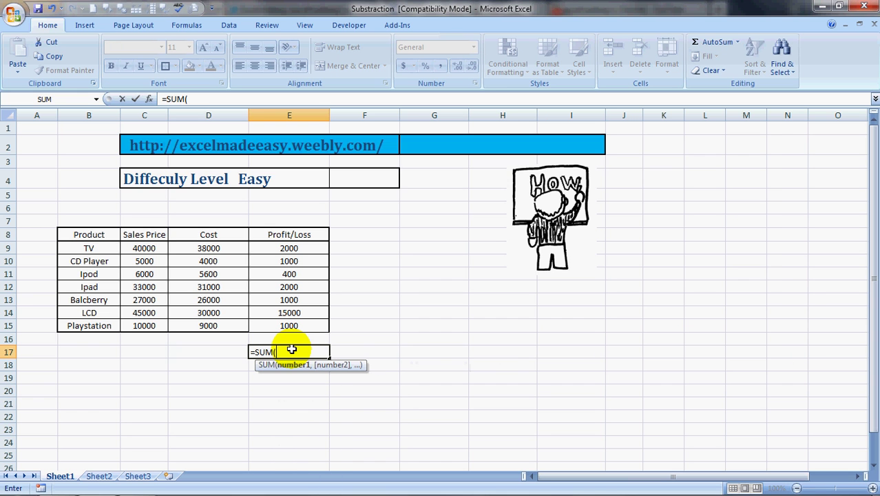
pyautogui.press('Left')
pyautogui.press('Left')
pyautogui.press('Up')
pyautogui.press('Up')
pyautogui.hotkey('shift', 'Up')
pyautogui.hotkey('shift', 'Up')
pyautogui.hotkey('shift', 'Up')
pyautogui.hotkey('shift', 'Up')
pyautogui.hotkey('shift', 'Up')
pyautogui.hotkey('shift', 'Up')
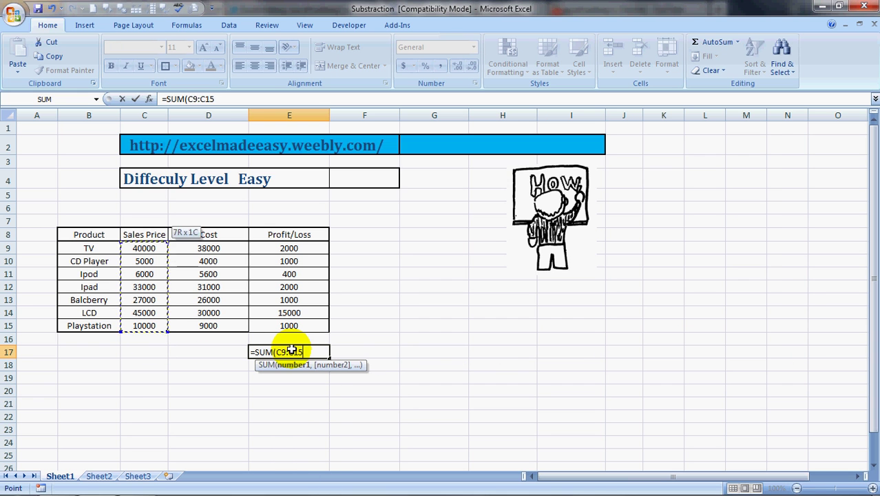
pyautogui.write(')')
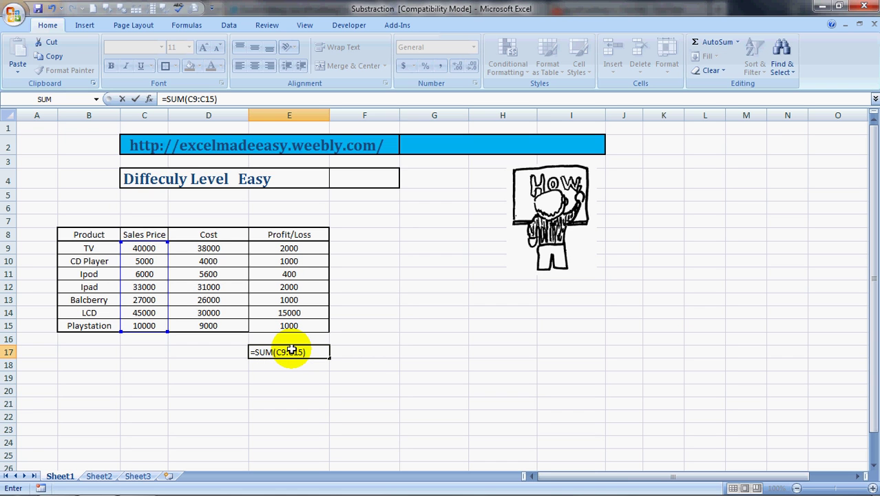
pyautogui.write('-SUM')
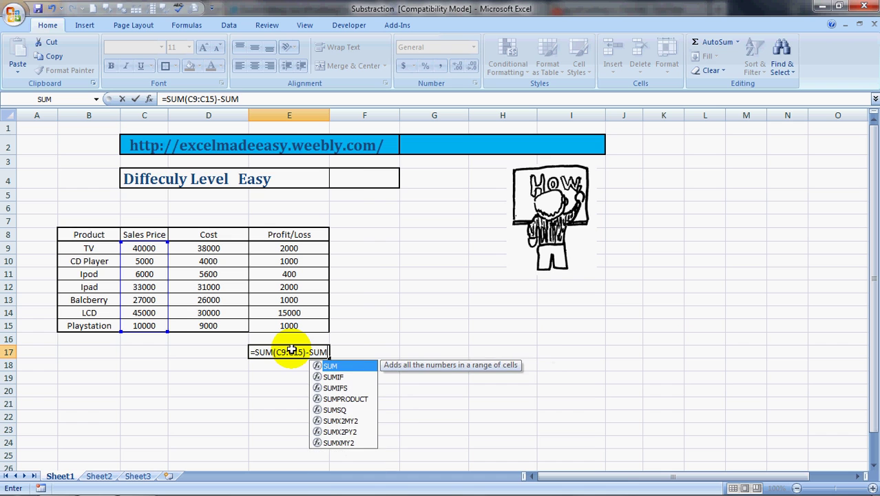
pyautogui.write('(')
pyautogui.press('Left')
pyautogui.press('Up')
pyautogui.press('Up')
pyautogui.hotkey('shift', 'Up')
pyautogui.hotkey('shift', 'Up')
pyautogui.hotkey('shift', 'Up')
pyautogui.hotkey('shift', 'Up')
pyautogui.hotkey('shift', 'Up')
pyautogui.hotkey('shift', 'Up')
pyautogui.write(')')
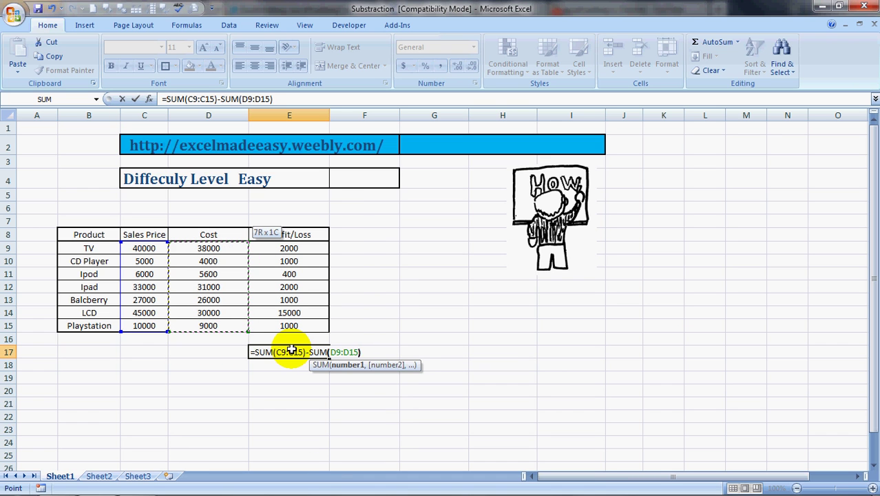
pyautogui.press('Return')
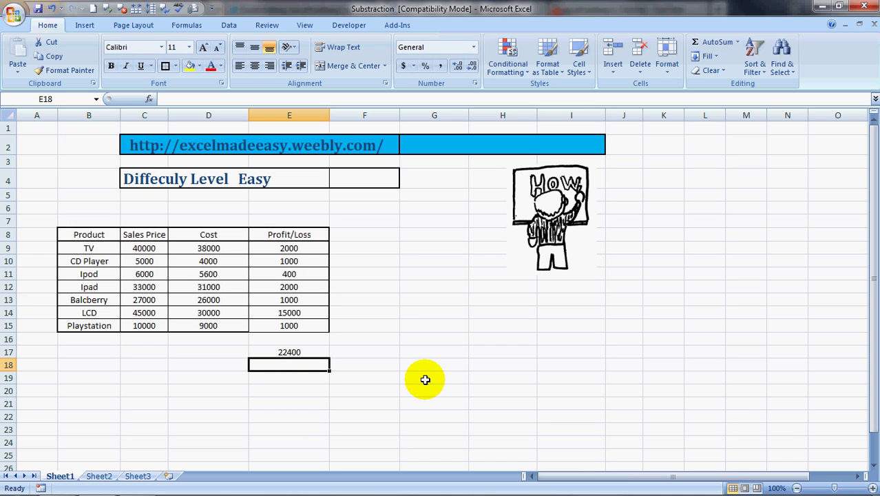
# In G15, enter =SUM(E9:E15) as a check total matching 22400
pyautogui.press('Up')
pyautogui.press('Up')
pyautogui.press('Right')
pyautogui.press('Up')
pyautogui.press('Right')
pyautogui.write('=S')
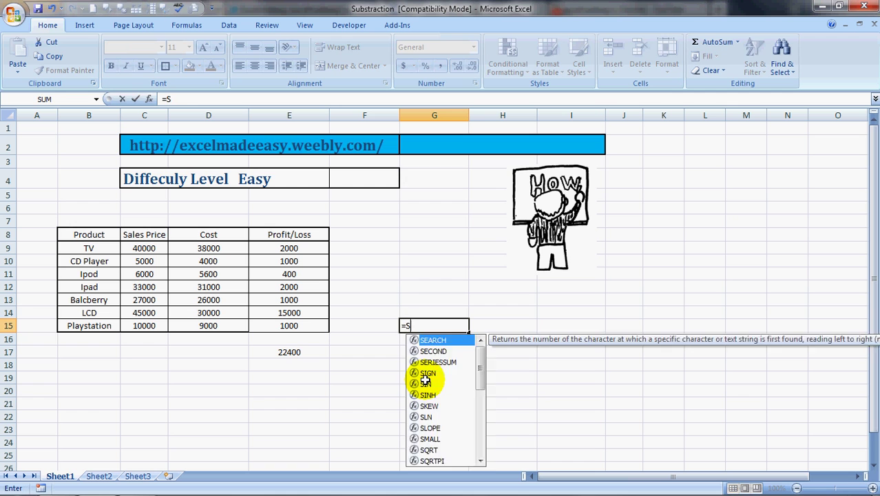
pyautogui.write('UM(')
pyautogui.press('Left')
pyautogui.press('Left')
pyautogui.hotkey('shift', 'Up')
pyautogui.hotkey('shift', 'Up')
pyautogui.hotkey('shift', 'Up')
pyautogui.hotkey('shift', 'Up')
pyautogui.hotkey('shift', 'Up')
pyautogui.hotkey('shift', 'Up')
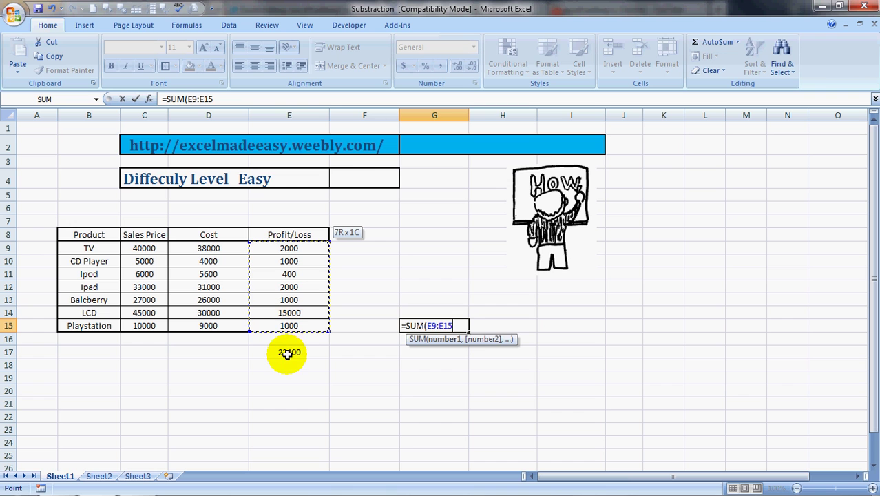
pyautogui.hotkey('ctrl', 'Return')
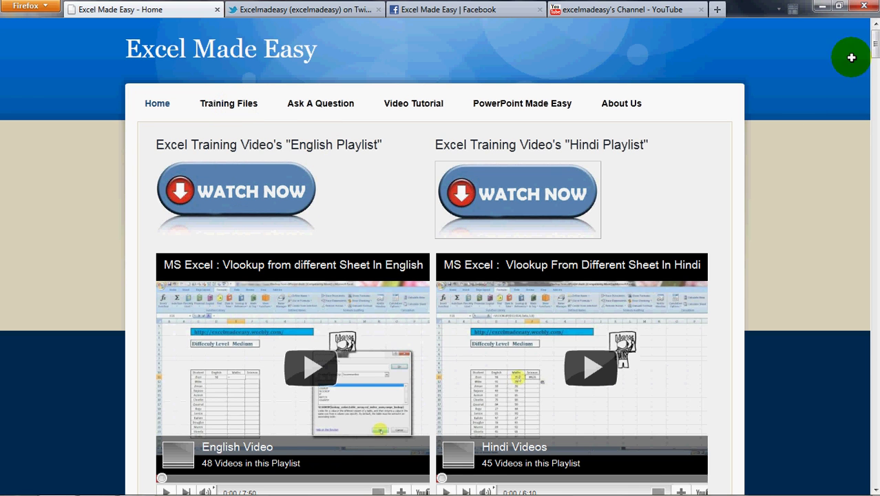
# Scroll through the Excel Made Easy home page, then view the Excelmadeasy Twitter profile
pyautogui.moveTo(874, 45); pyautogui.dragTo(873, 69)
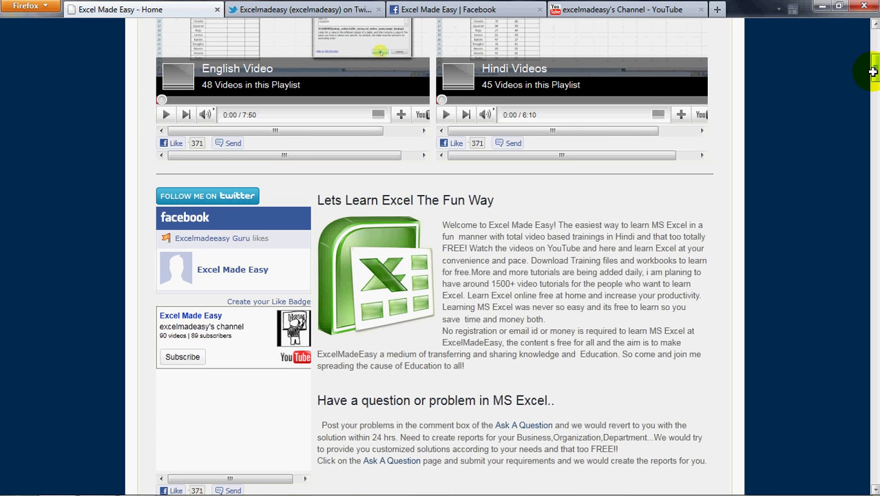
pyautogui.moveTo(874, 70)
pyautogui.mouseDown()
pyautogui.moveTo(875, 218)
pyautogui.moveTo(875, 27)
pyautogui.mouseUp()
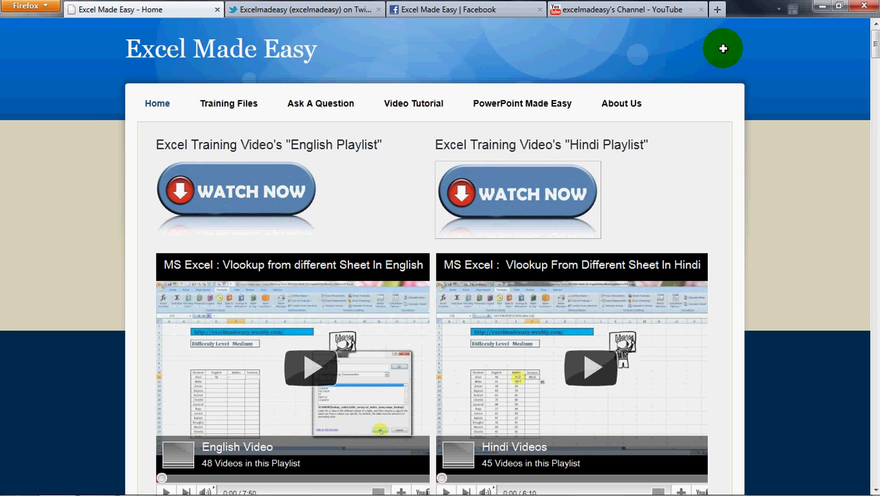
pyautogui.moveTo(873, 38); pyautogui.dragTo(873, 64)
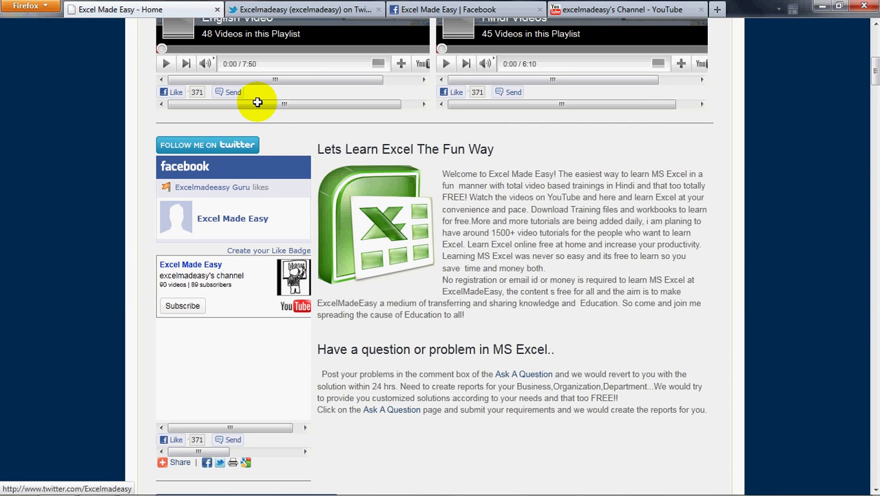
pyautogui.click(312, 8)
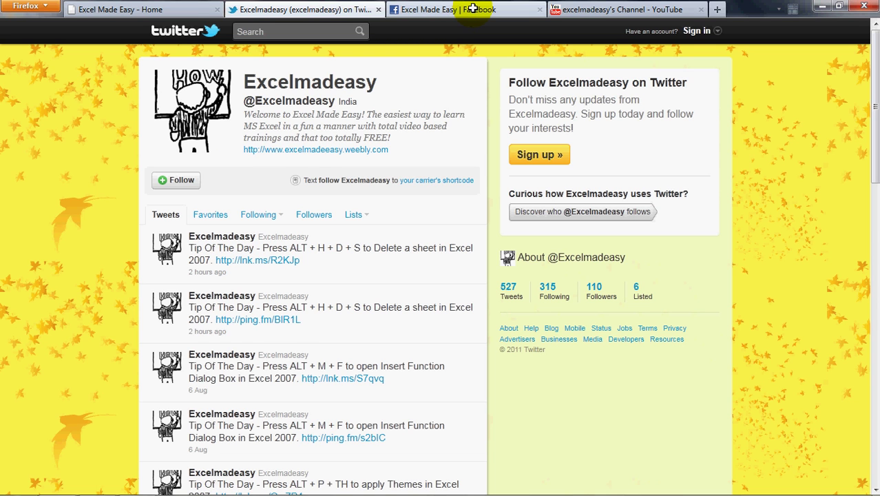
# Return to the Excel Made Easy home page, then view the Excel Made Easy Facebook page
pyautogui.click(166, 13)
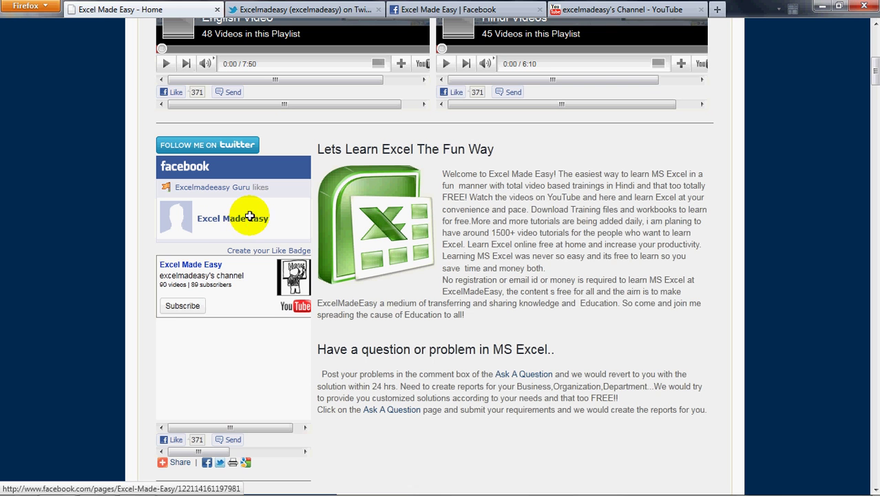
pyautogui.click(471, 7)
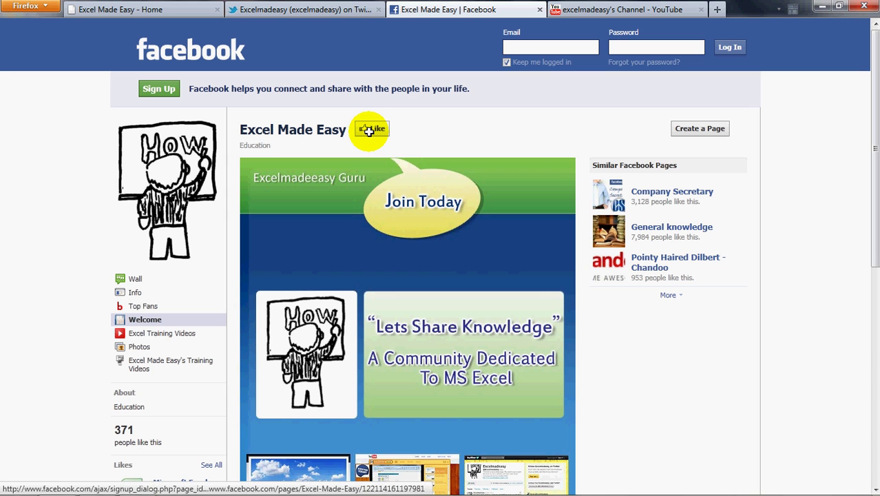
# Show the excelmadeasy YouTube channel page
pyautogui.click(604, 6)
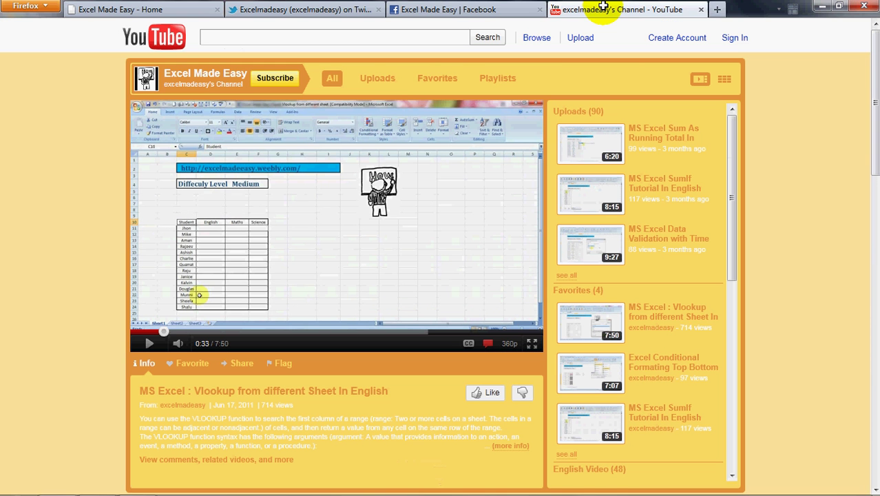